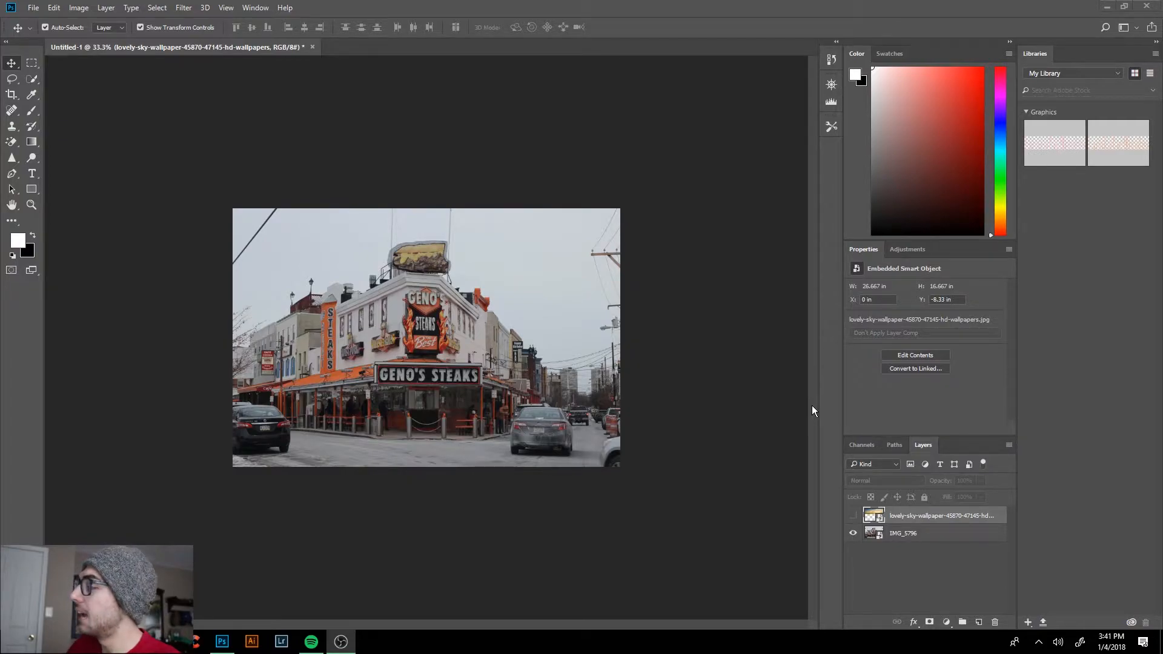
Step: Show the hidden sky layer and position it over the upper half of the street photo
click(853, 516)
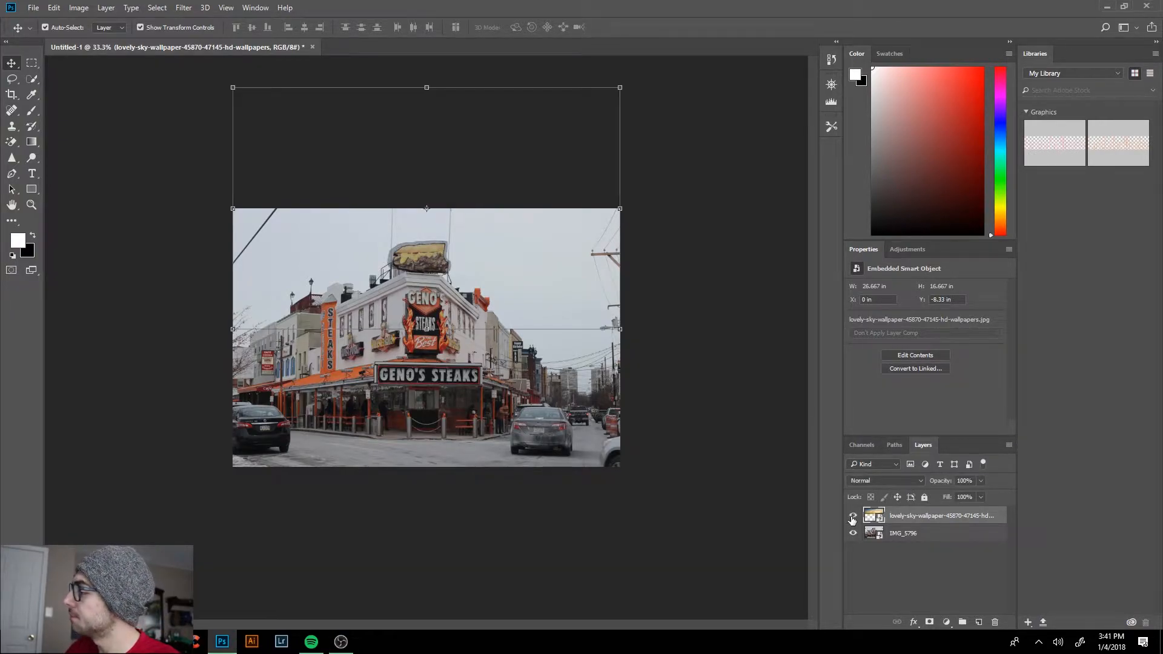
drag(531, 261, 532, 350)
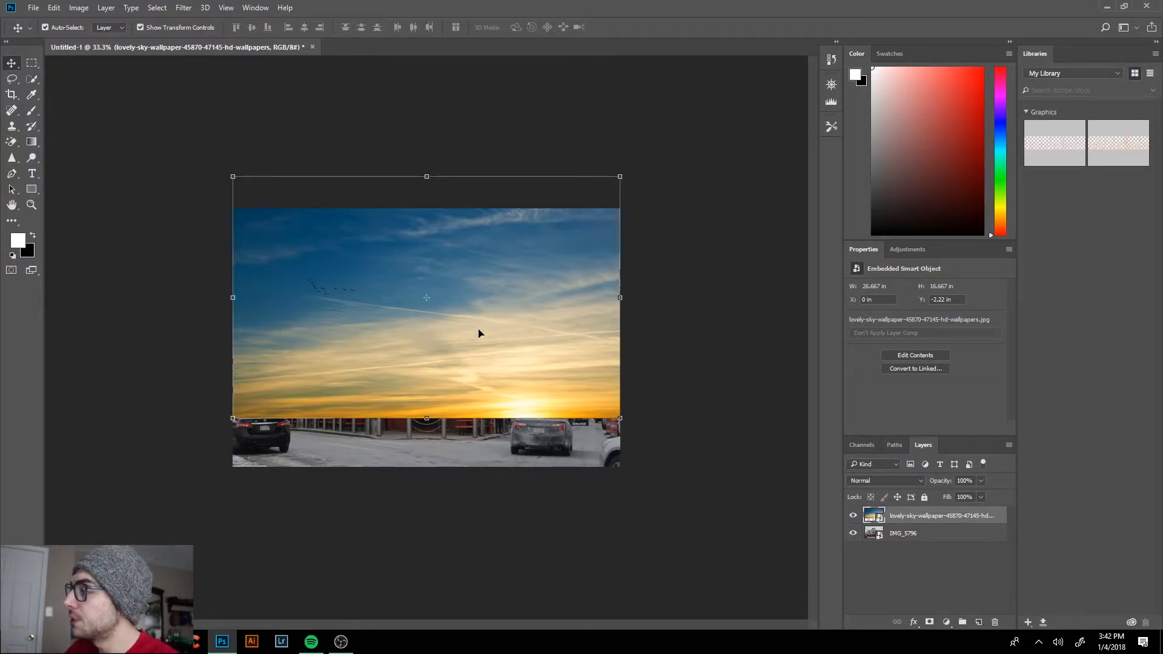
drag(463, 366, 456, 294)
click(722, 252)
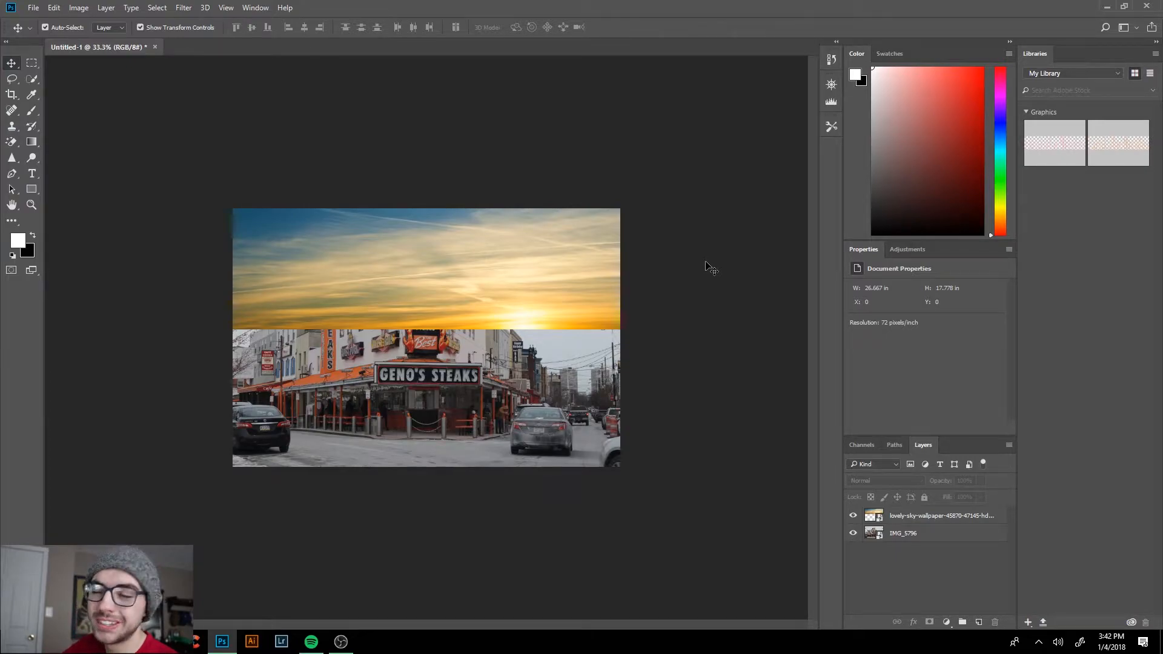
Step: Duplicate the sky layer and move the copy down to the lower part of the photo
click(923, 522)
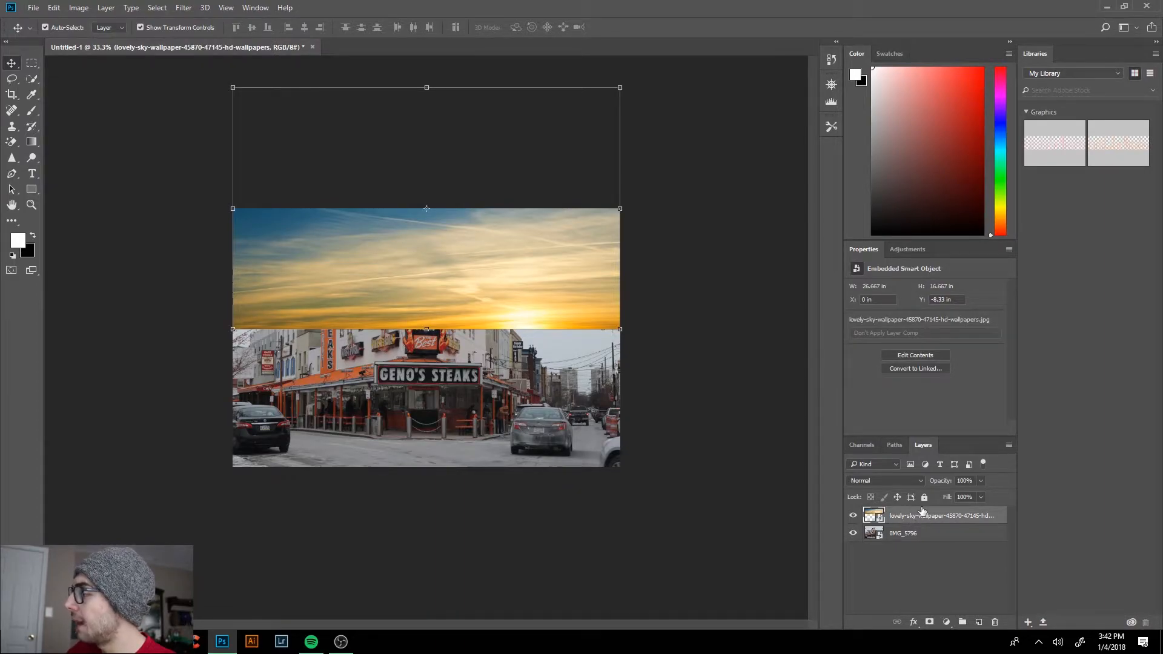
drag(916, 518, 979, 621)
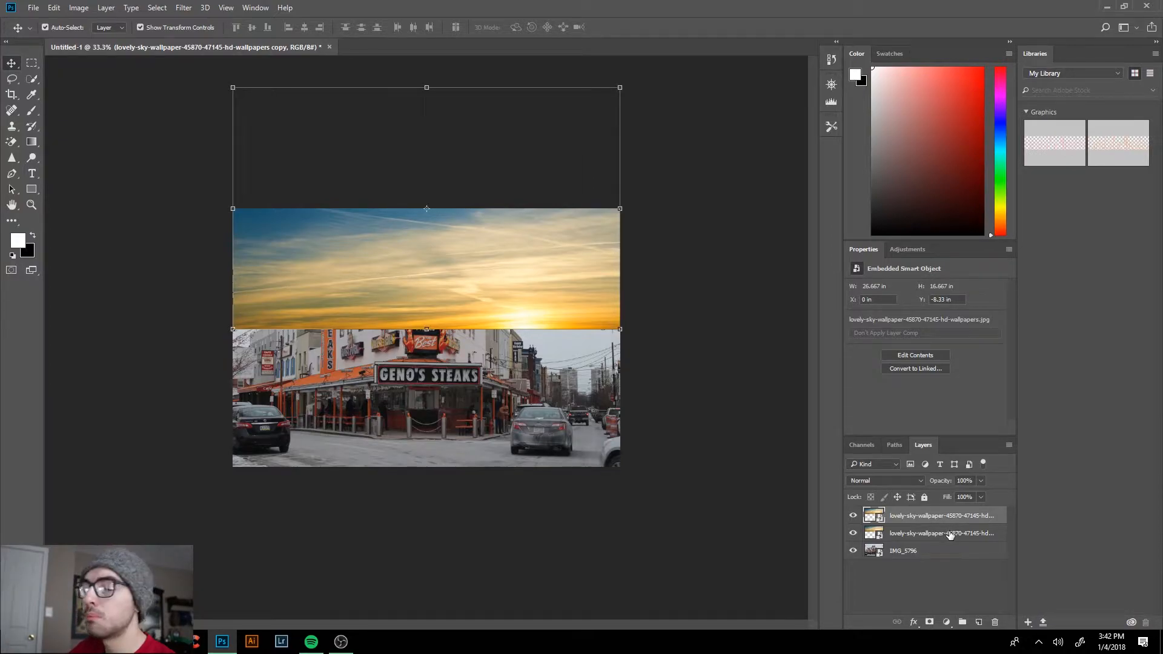
drag(547, 277, 551, 415)
Step: Flip the sky copy vertically and align it with the original sky's lower edge to form a mirror image
key(ctrl)
key(ctrl+t)
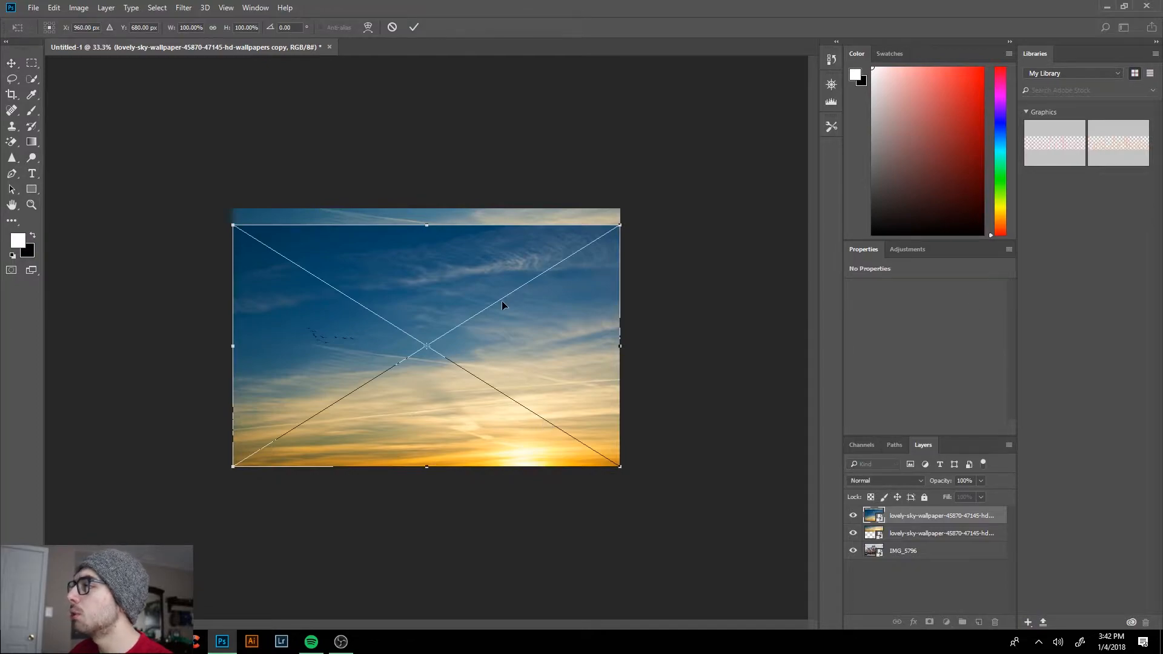
right_click(426, 228)
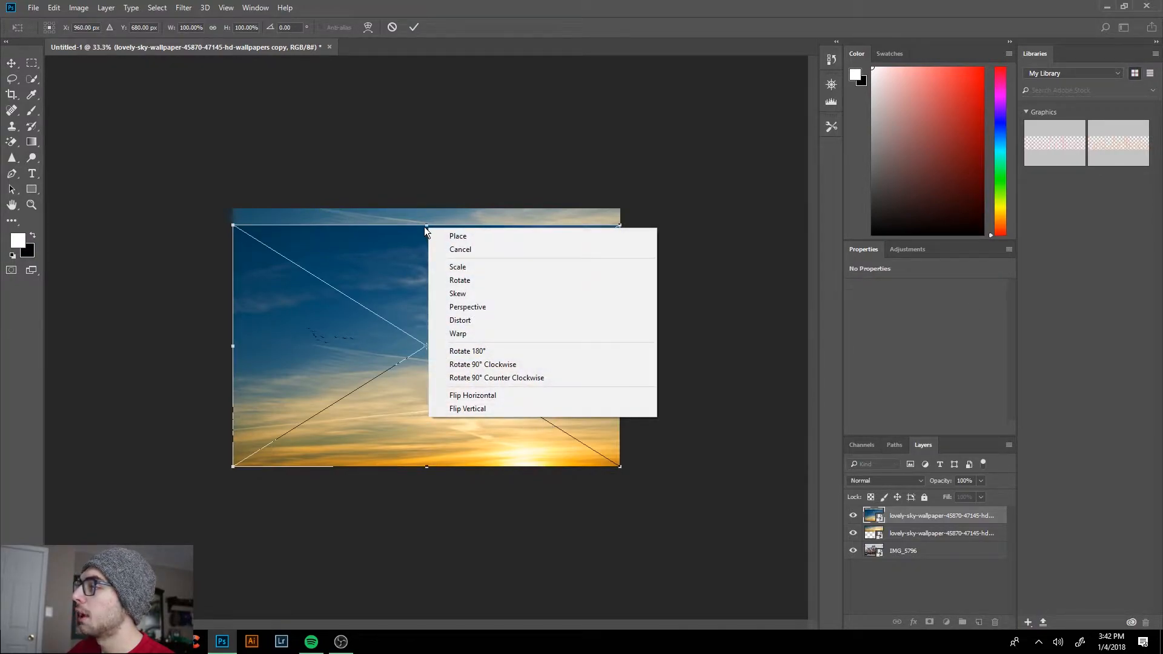
click(507, 408)
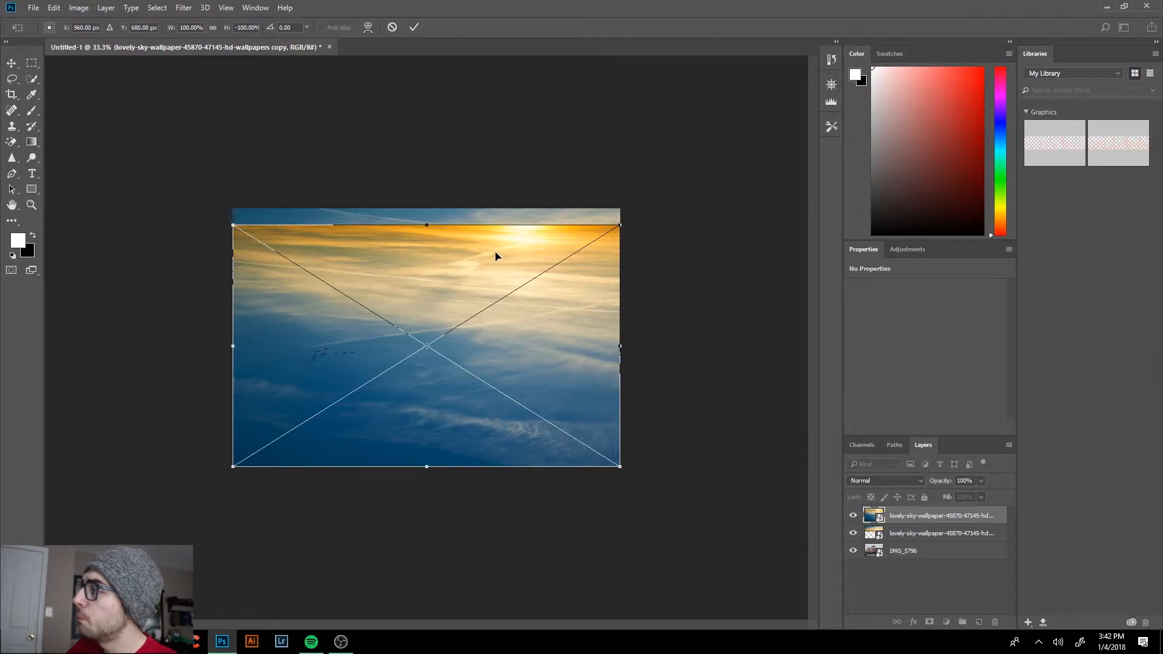
drag(498, 254, 494, 359)
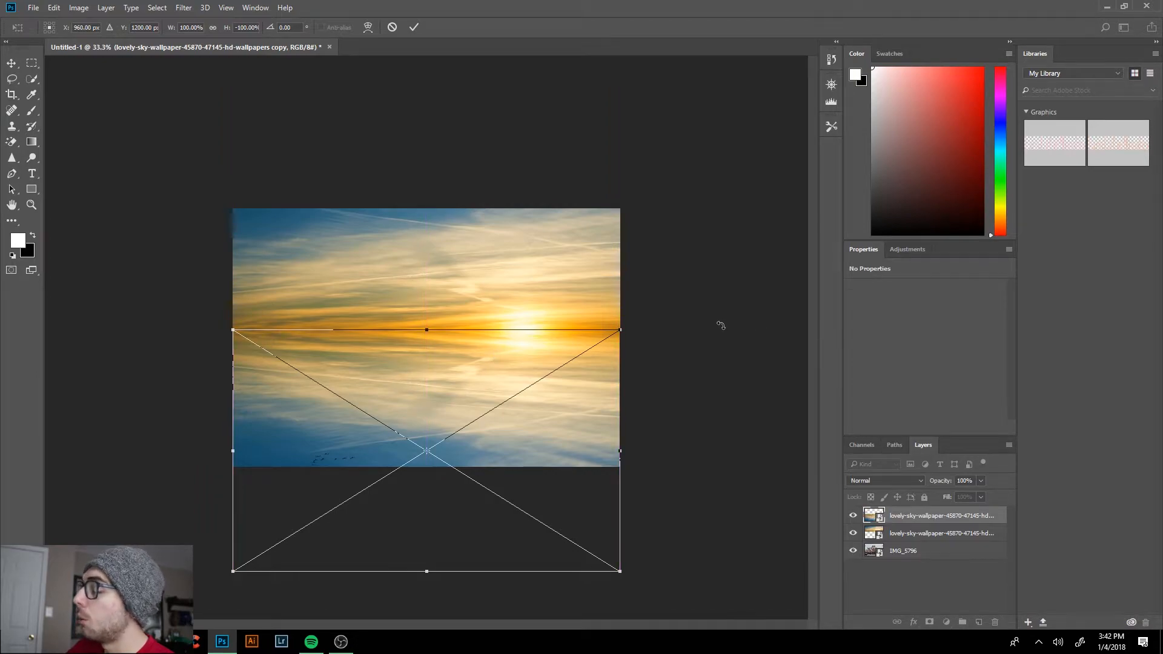
key(Return)
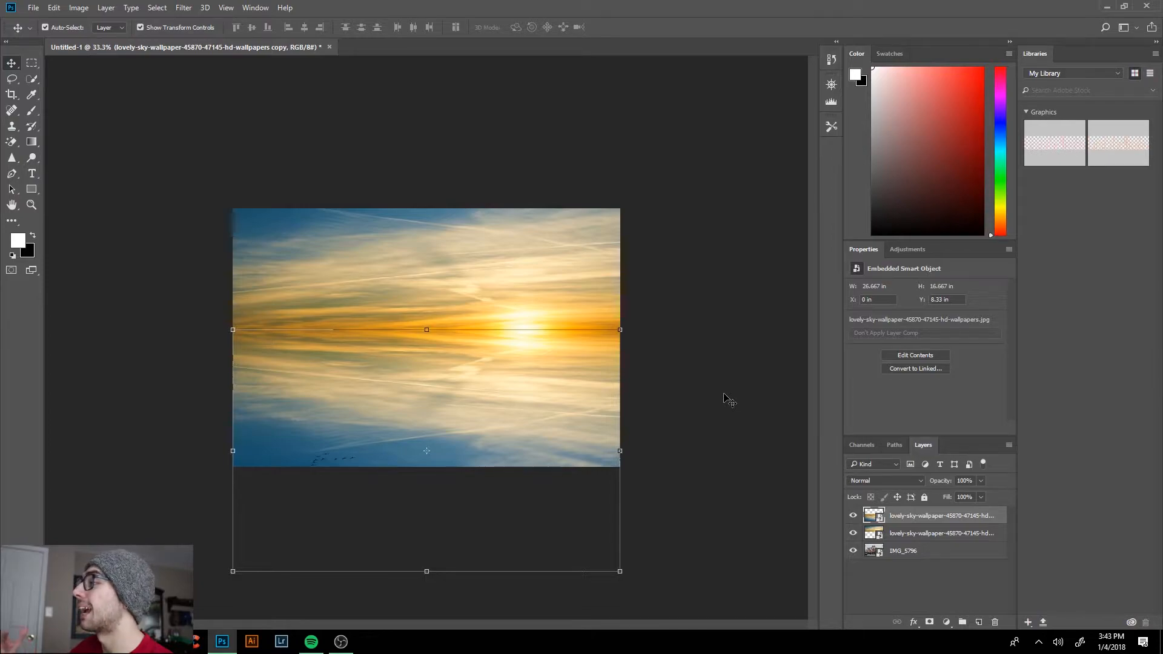
Step: Merge the original sky layer and its flipped copy into one layer
shift+click(941, 533)
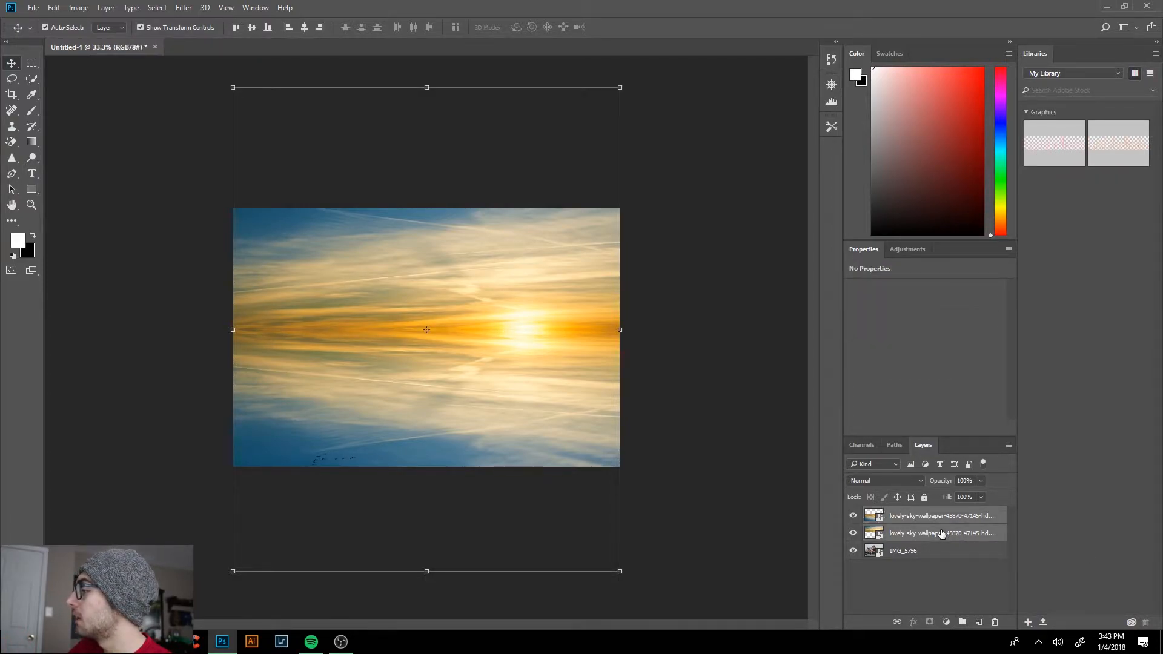
right_click(941, 533)
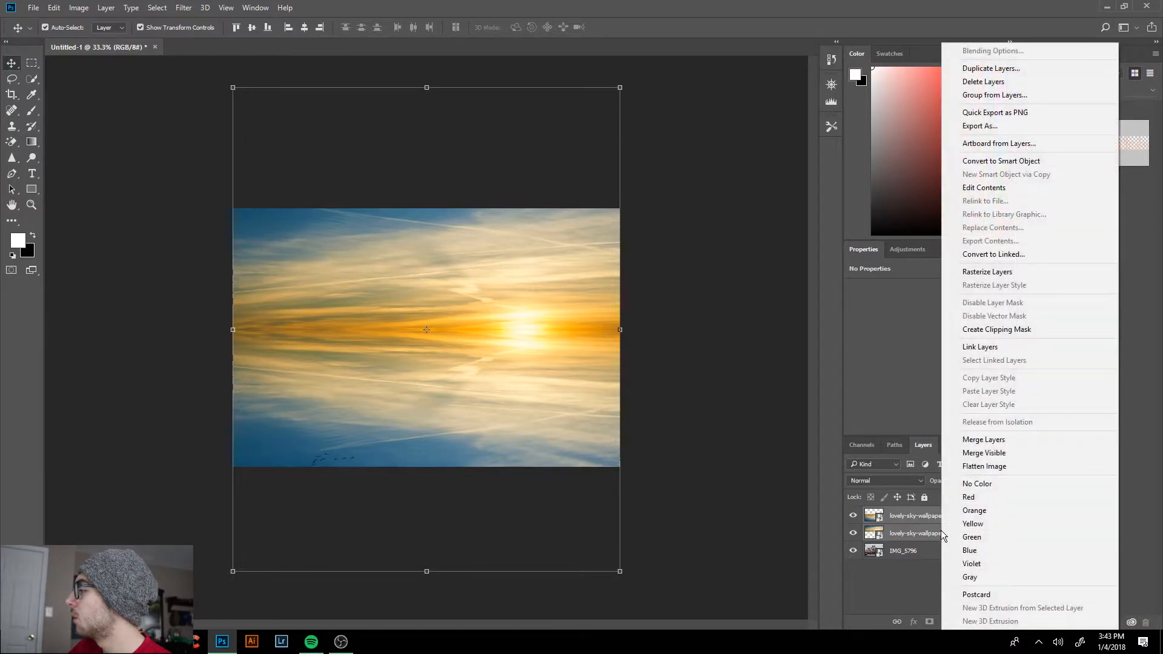
click(993, 441)
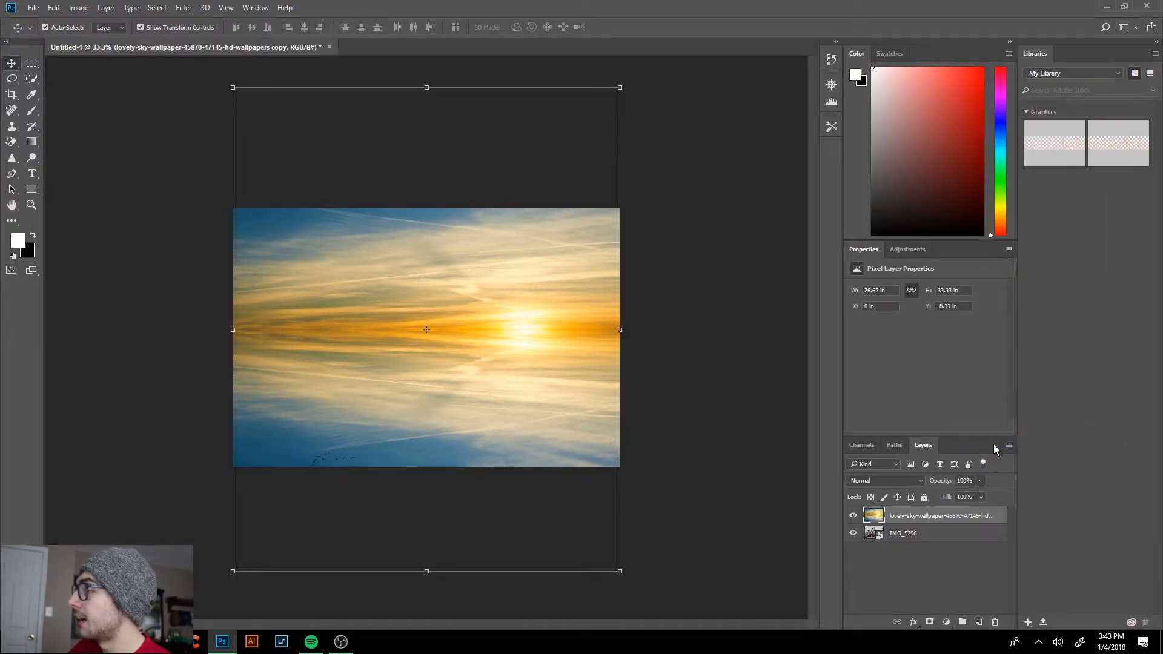
click(759, 331)
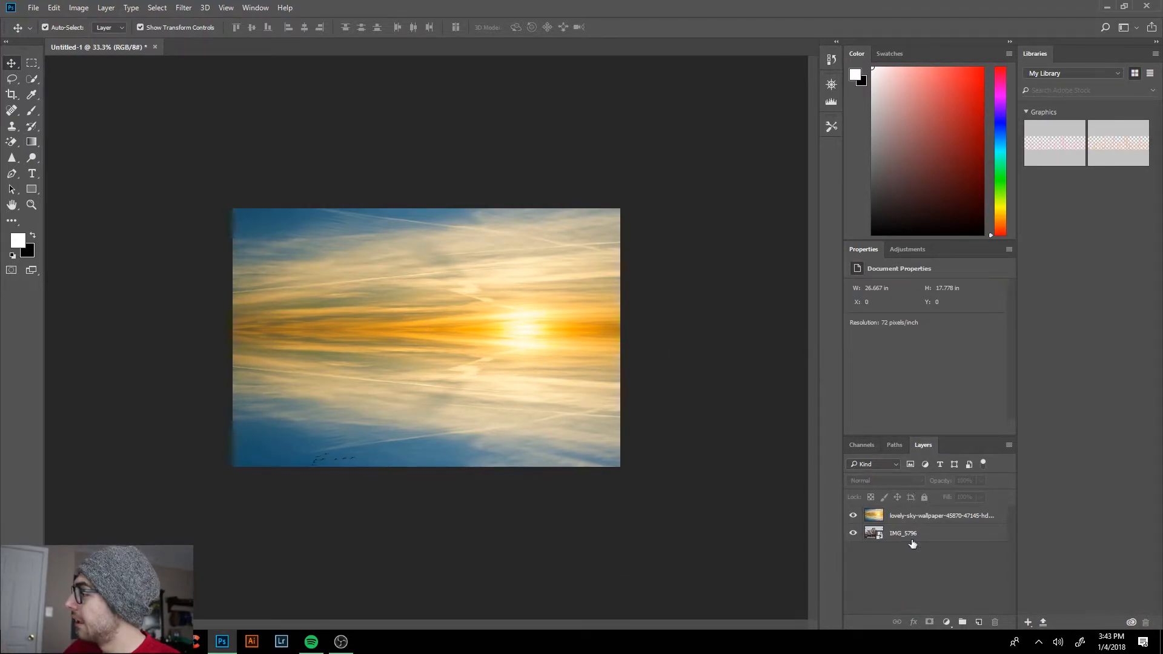
Step: Set the merged sky layer's blend mode to Multiply
click(917, 516)
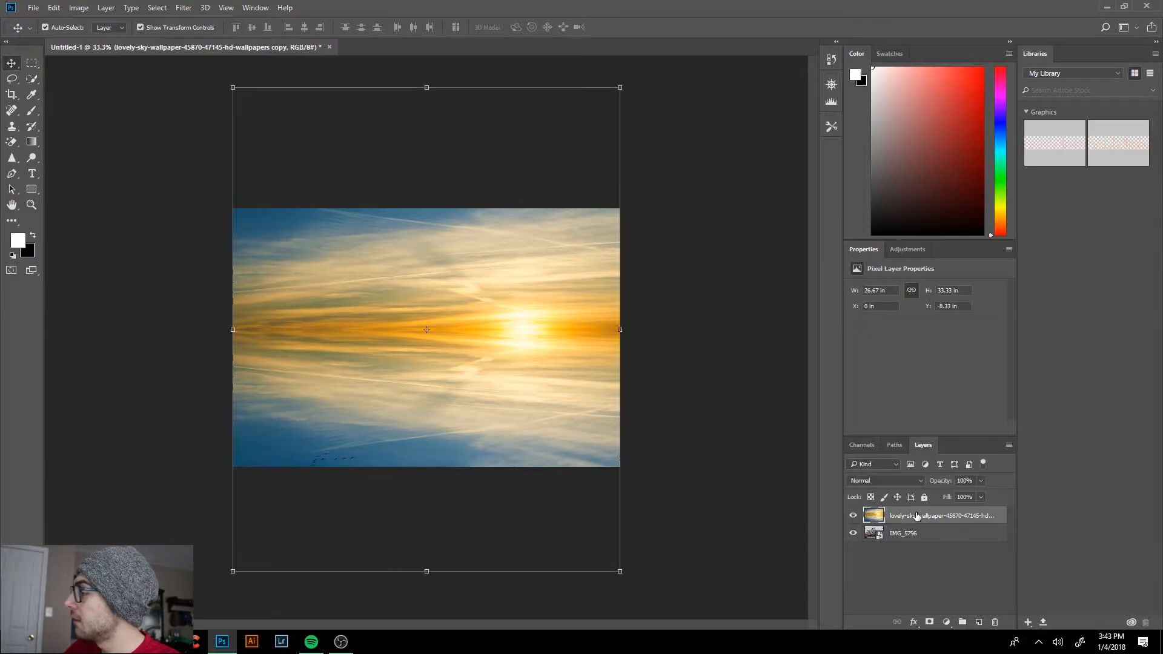
click(886, 483)
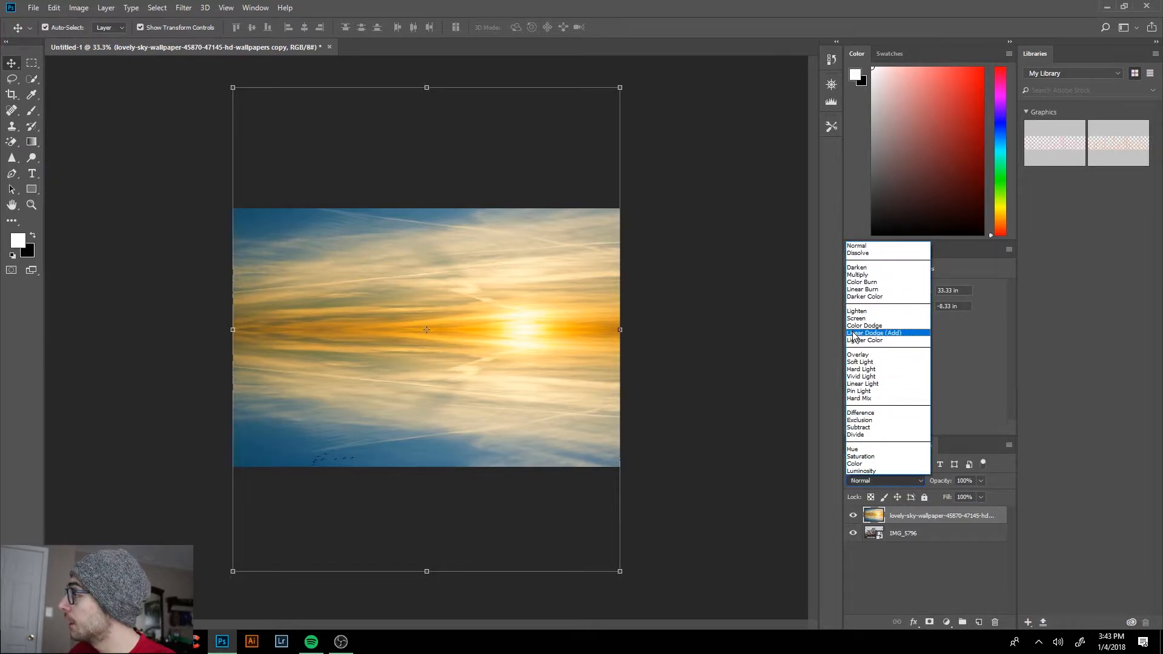
click(881, 276)
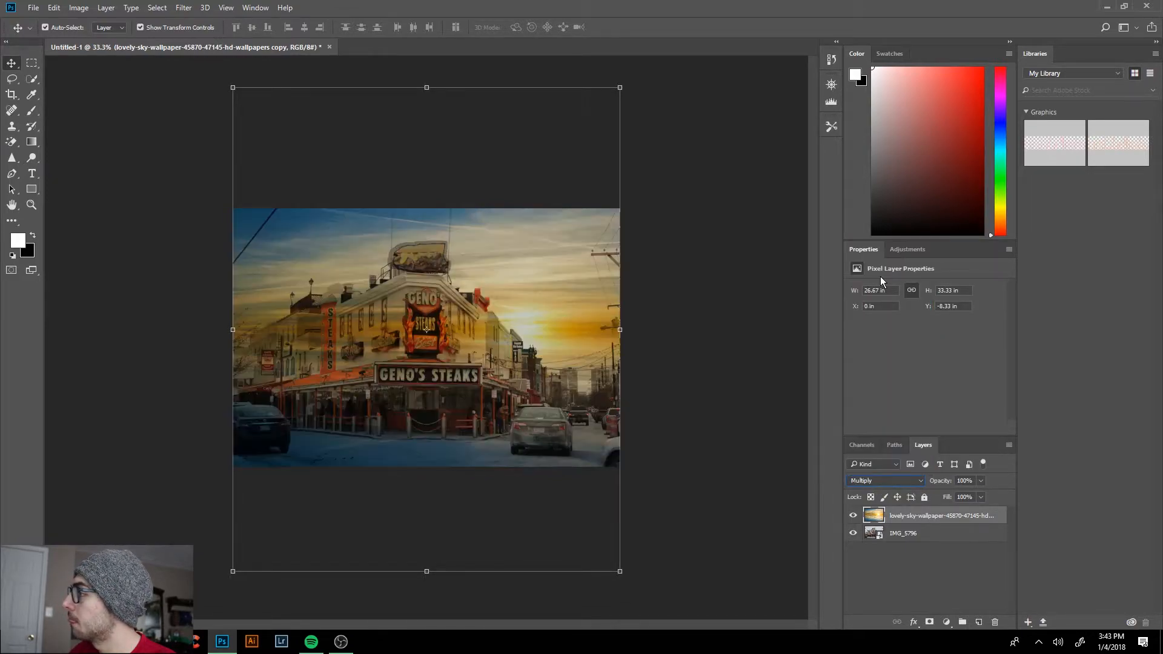
click(734, 280)
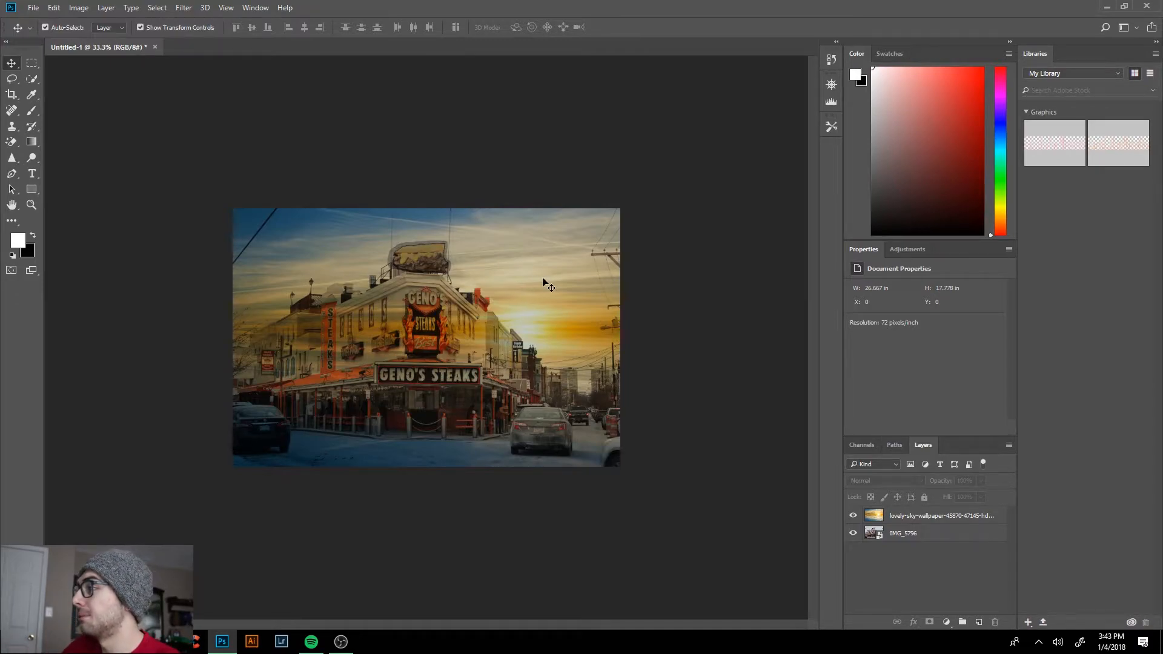
Step: Outline the buildings, cars and street below the skyline with a freehand Lasso selection
click(16, 82)
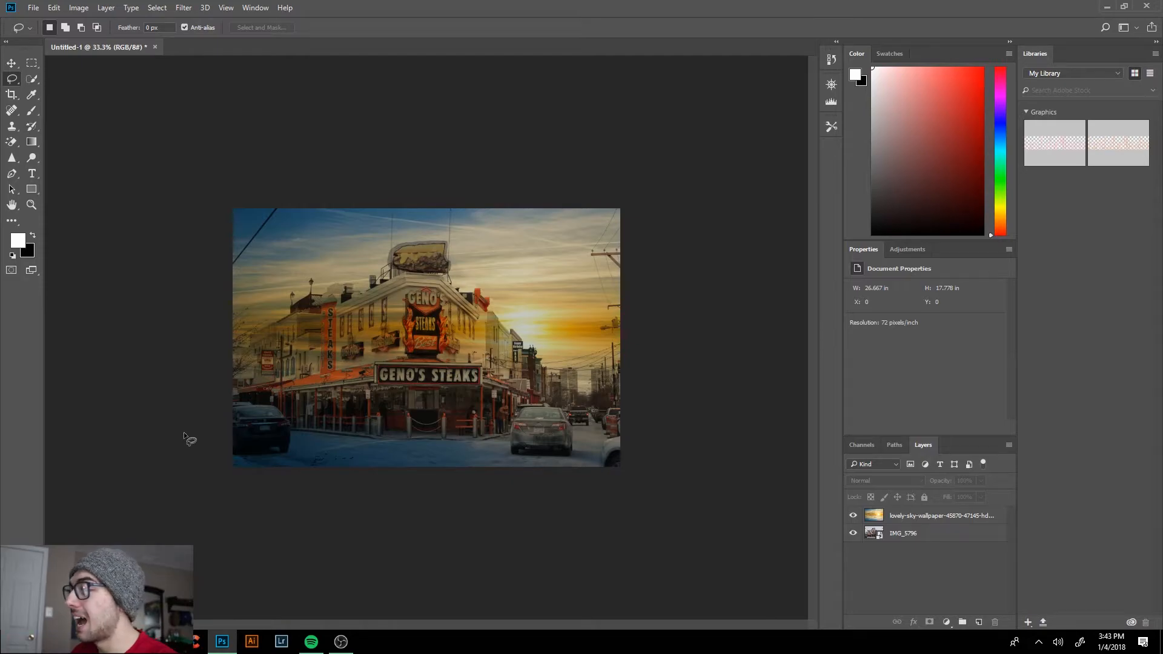
mouse_move(234, 467)
mouse_down()
mouse_move(228, 364)
mouse_move(295, 323)
mouse_move(297, 304)
mouse_move(375, 295)
mouse_move(401, 248)
mouse_move(441, 250)
mouse_move(468, 294)
mouse_up()
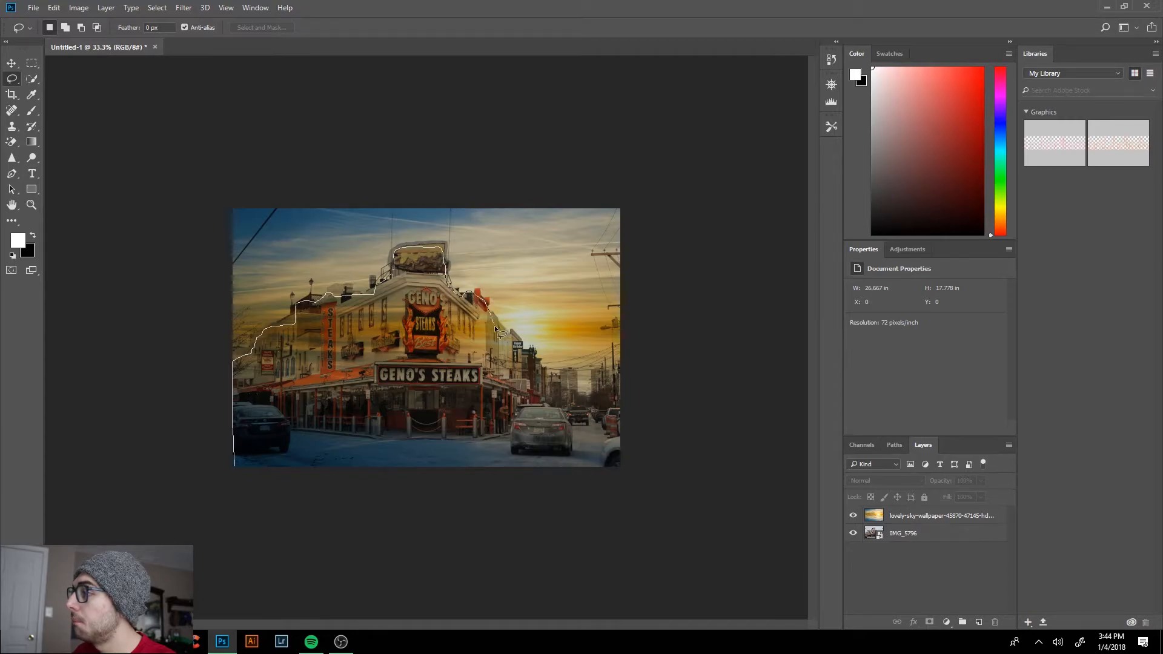
mouse_move(533, 367)
mouse_down()
mouse_move(575, 372)
mouse_move(579, 395)
mouse_move(607, 368)
mouse_move(626, 372)
mouse_move(639, 483)
mouse_move(617, 515)
mouse_move(517, 560)
mouse_move(401, 579)
mouse_move(231, 582)
mouse_up()
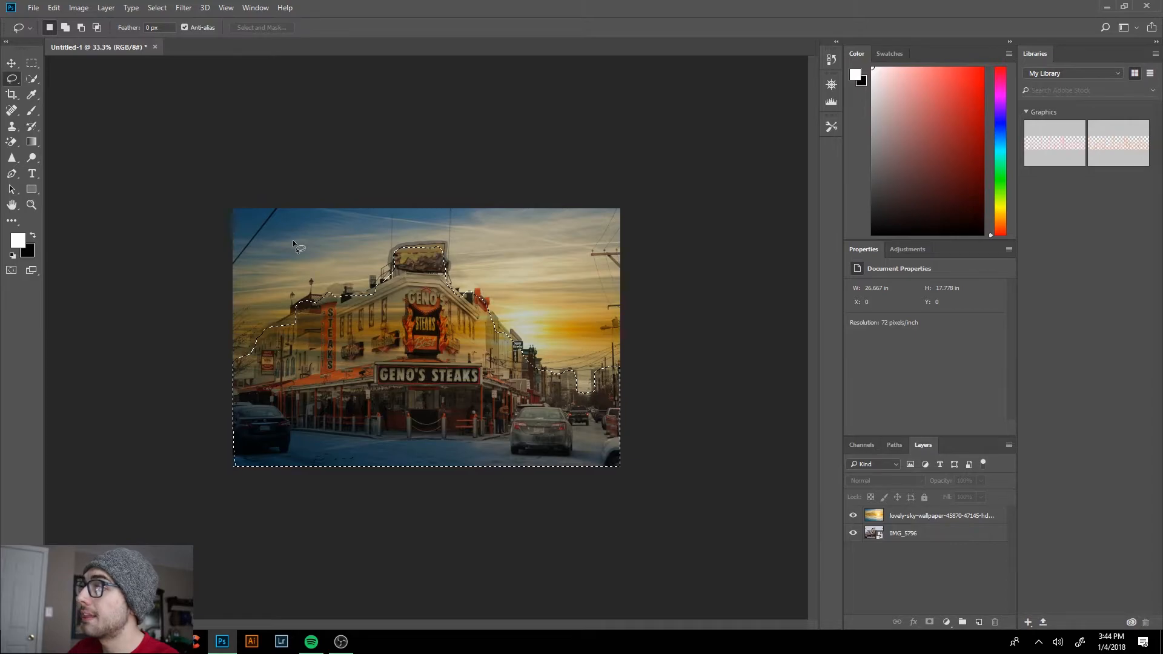
Step: Apply a Gaussian Blur with a 170-pixel radius to the selected area of the sky layer and clear the selection
click(182, 8)
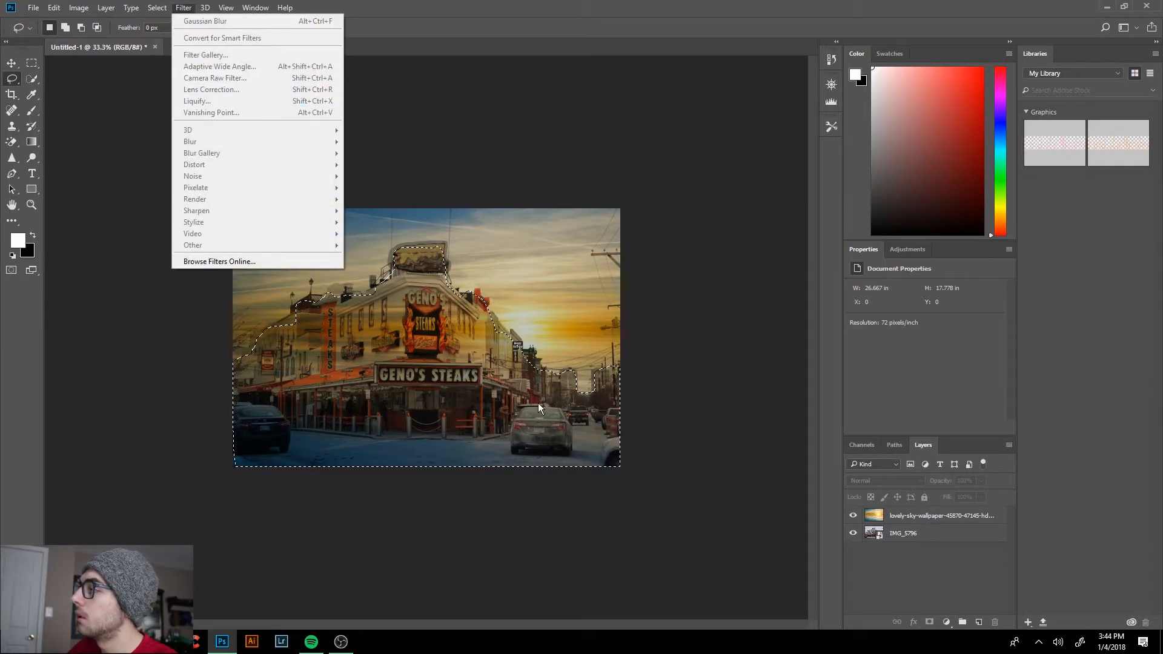
click(912, 520)
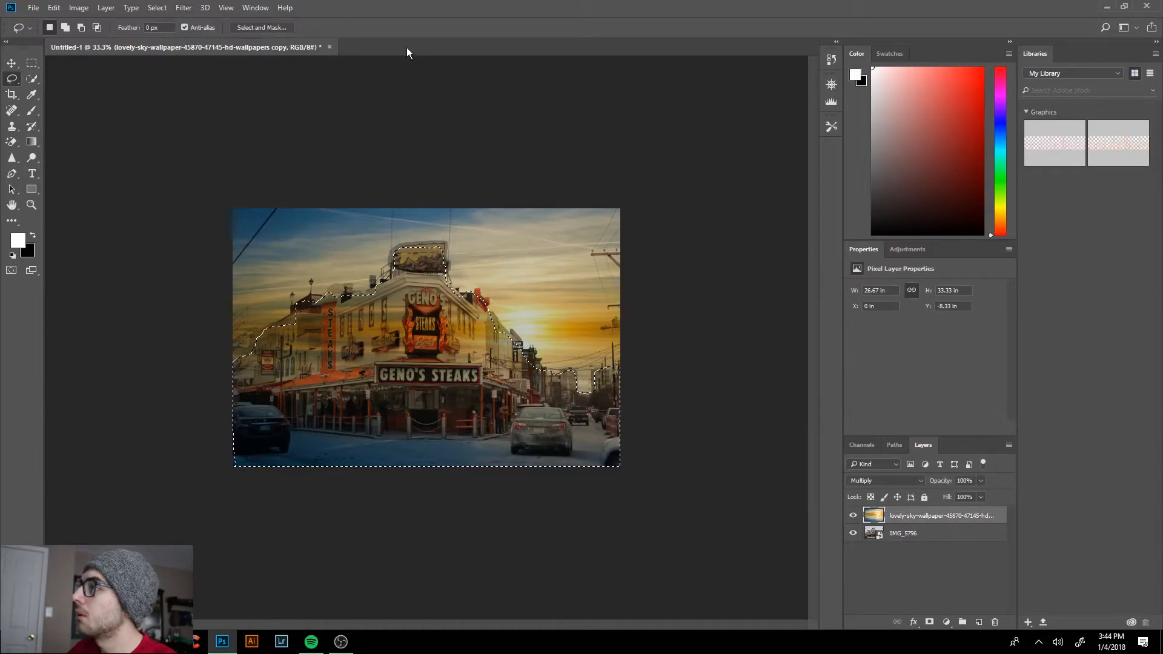
click(183, 8)
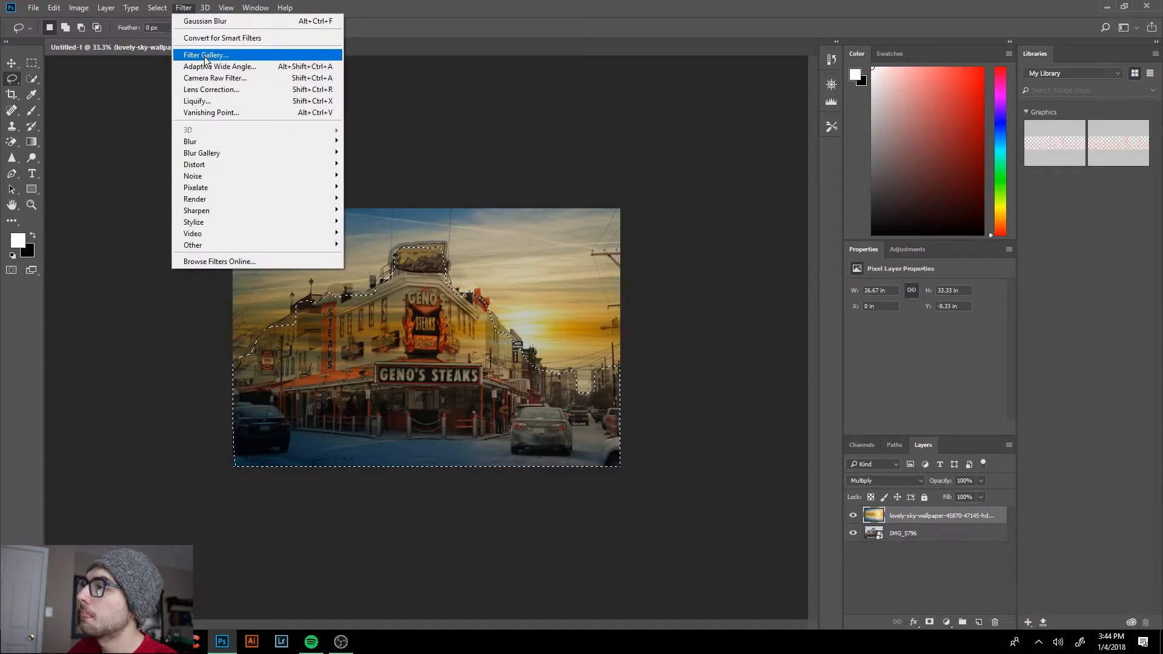
mouse_move(234, 144)
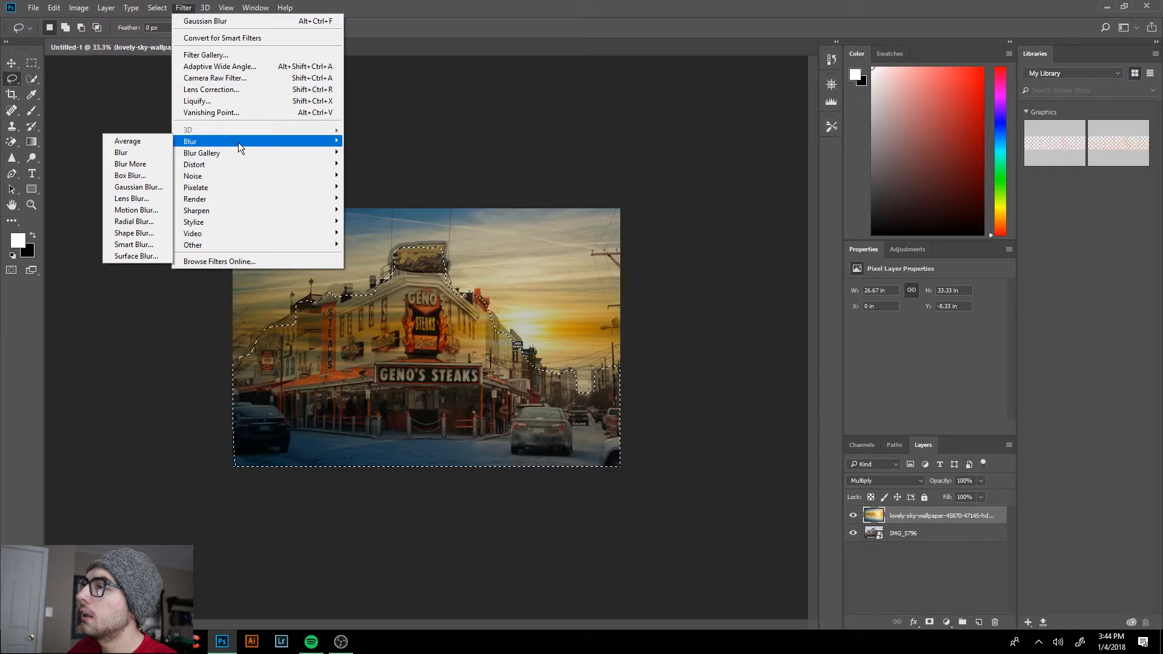
click(119, 188)
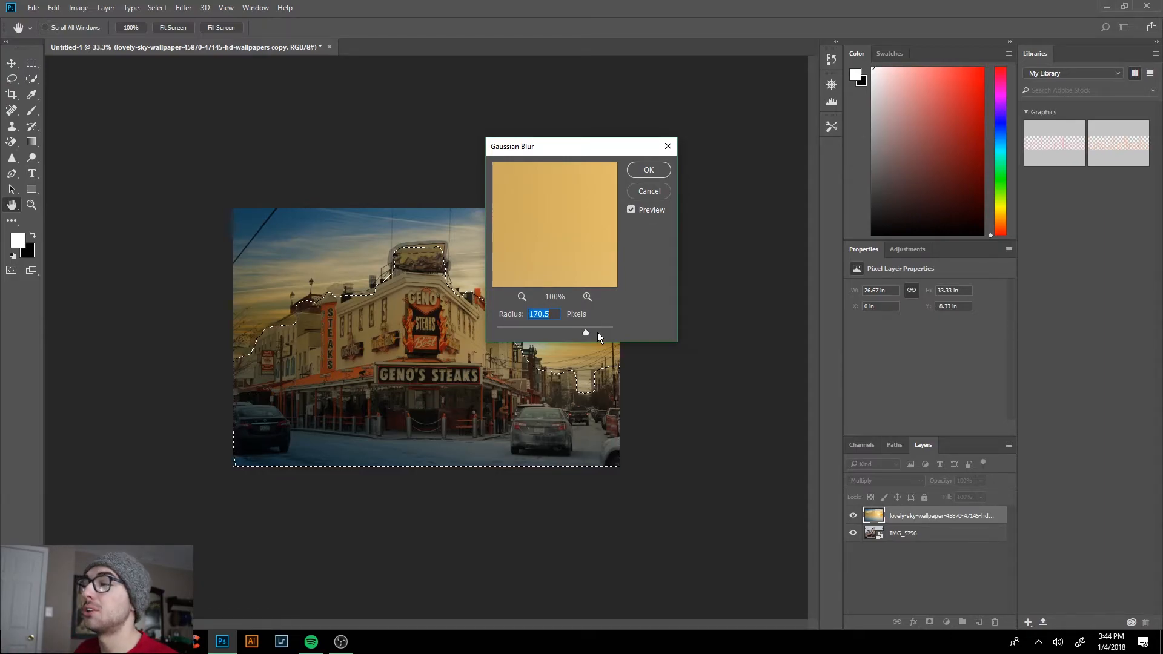
drag(585, 332, 584, 332)
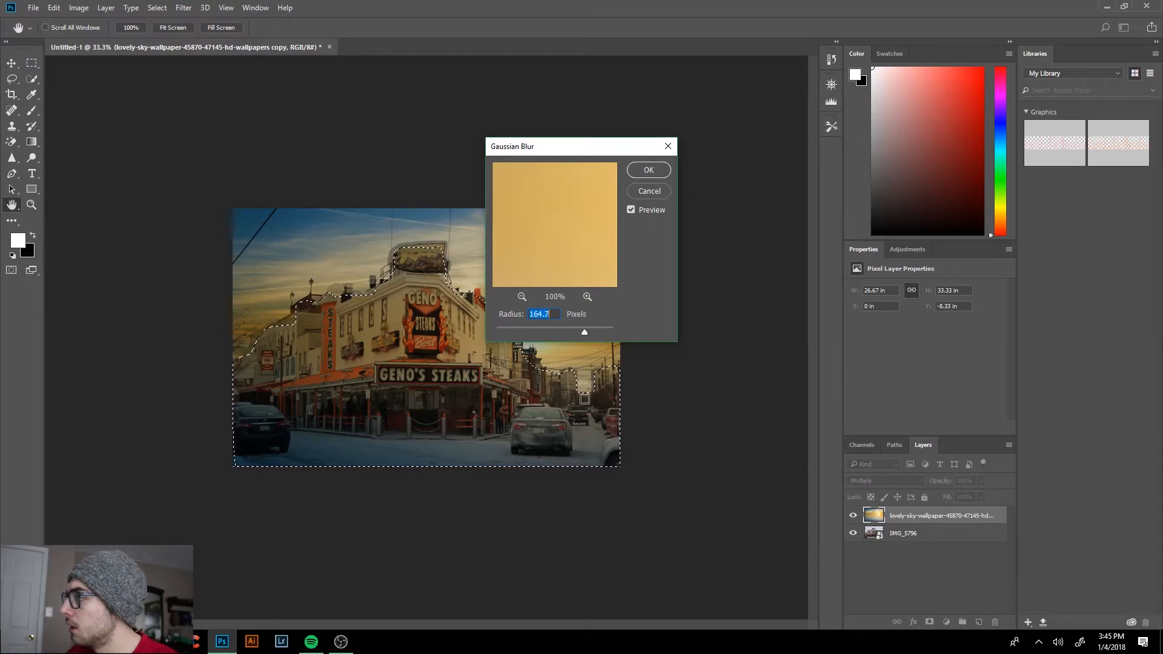
text(170)
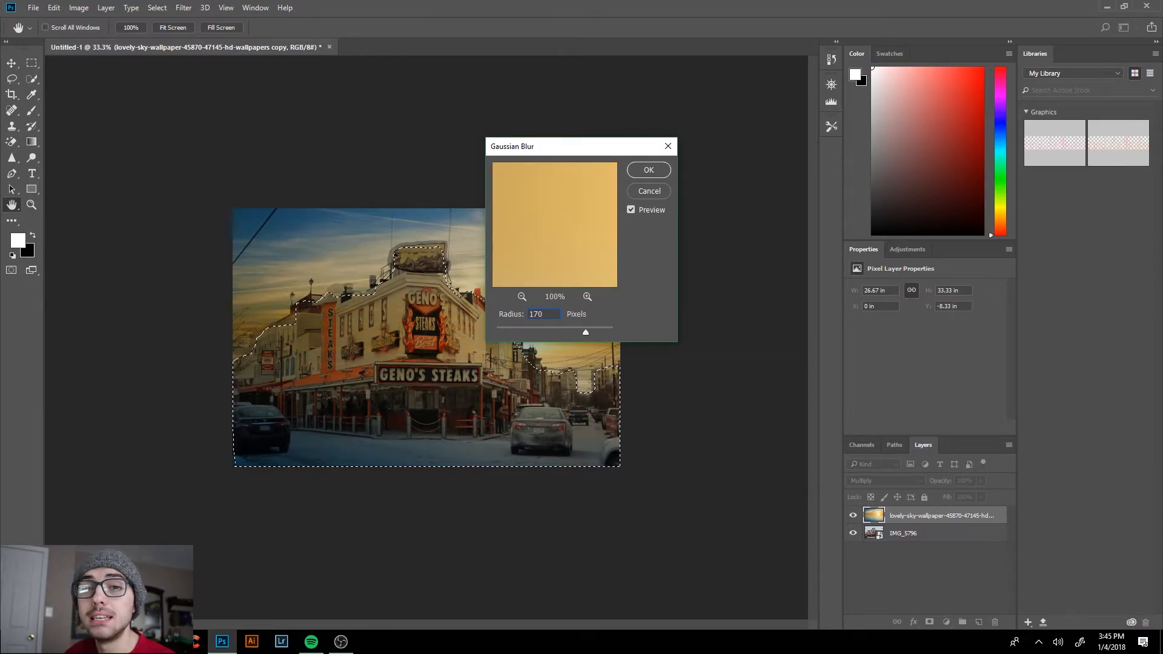
key(Return)
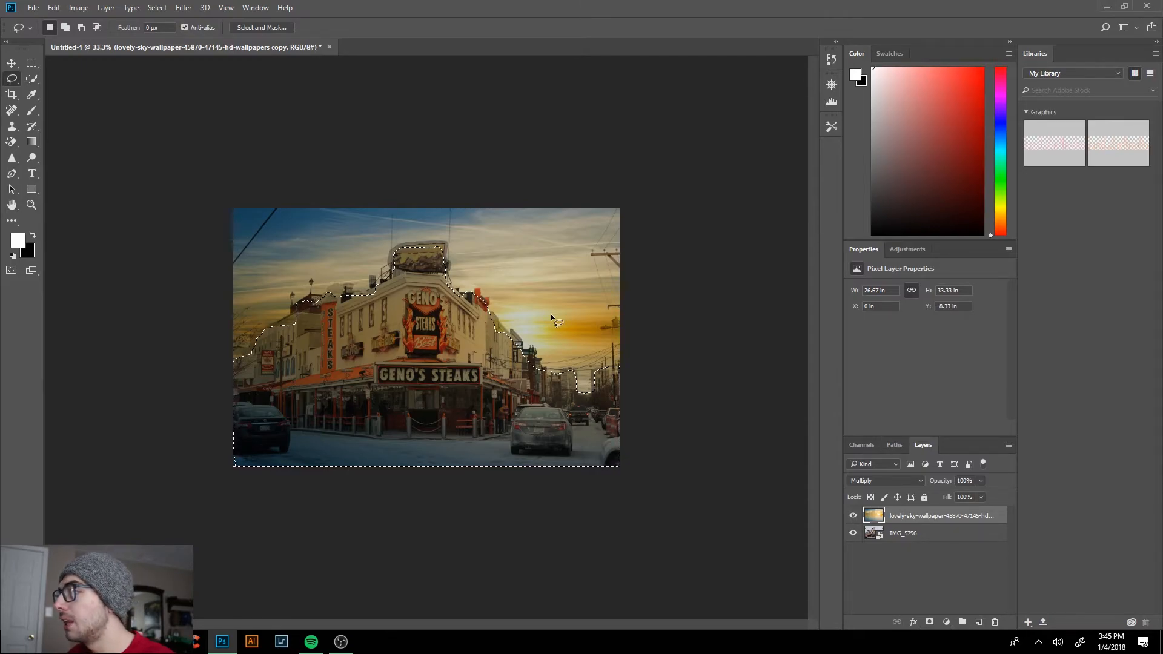
click(551, 315)
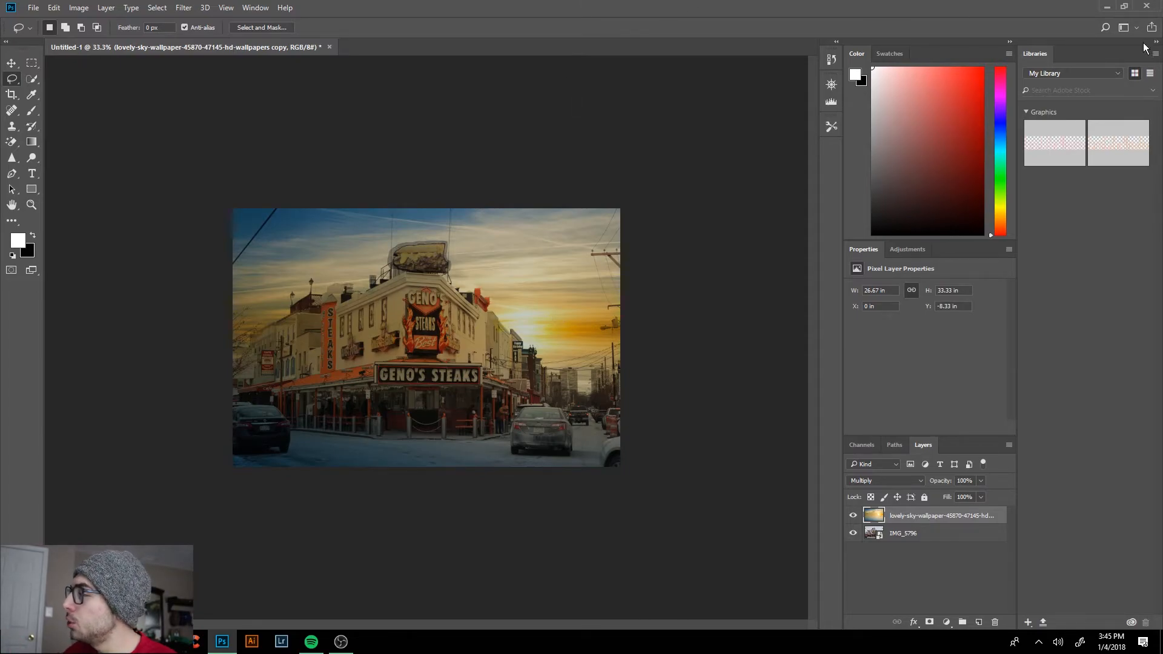
Step: Add a Brightness/Contrast adjustment layer above the sky and set its brightness to 10
click(915, 249)
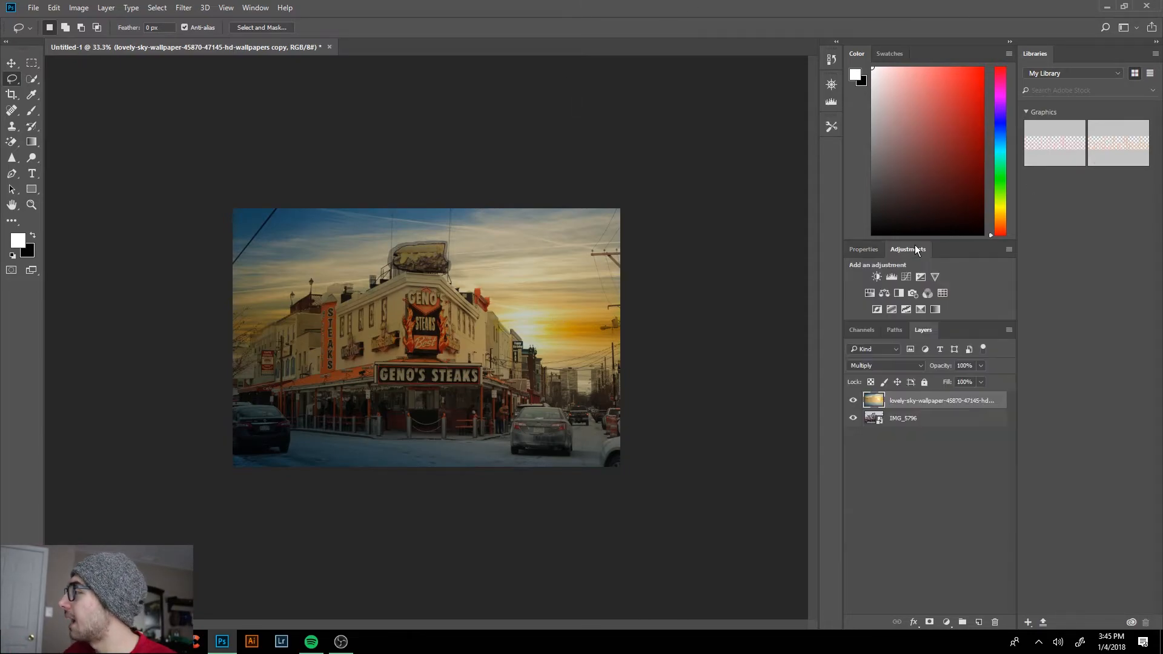
click(876, 277)
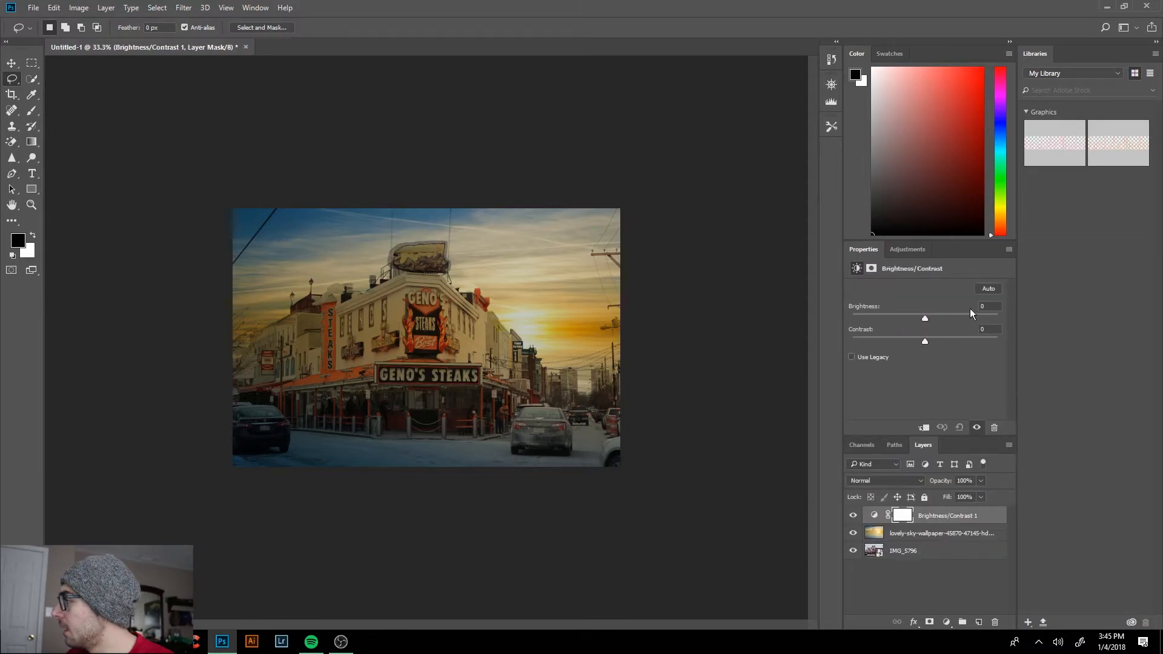
key(Up)
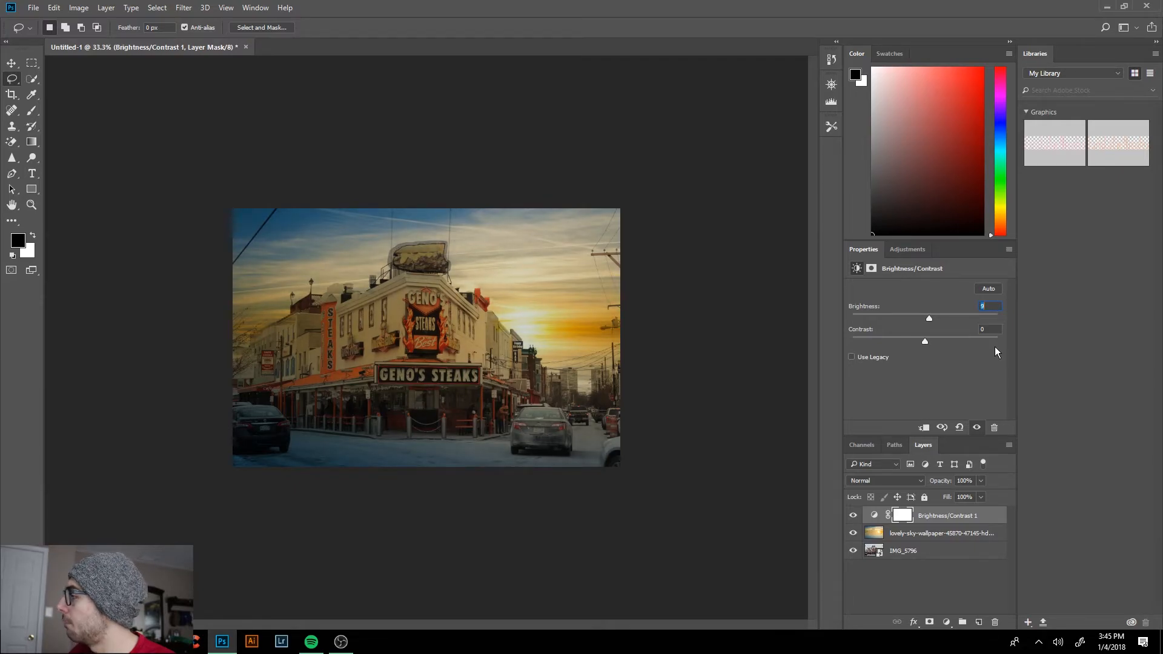
key(Up)
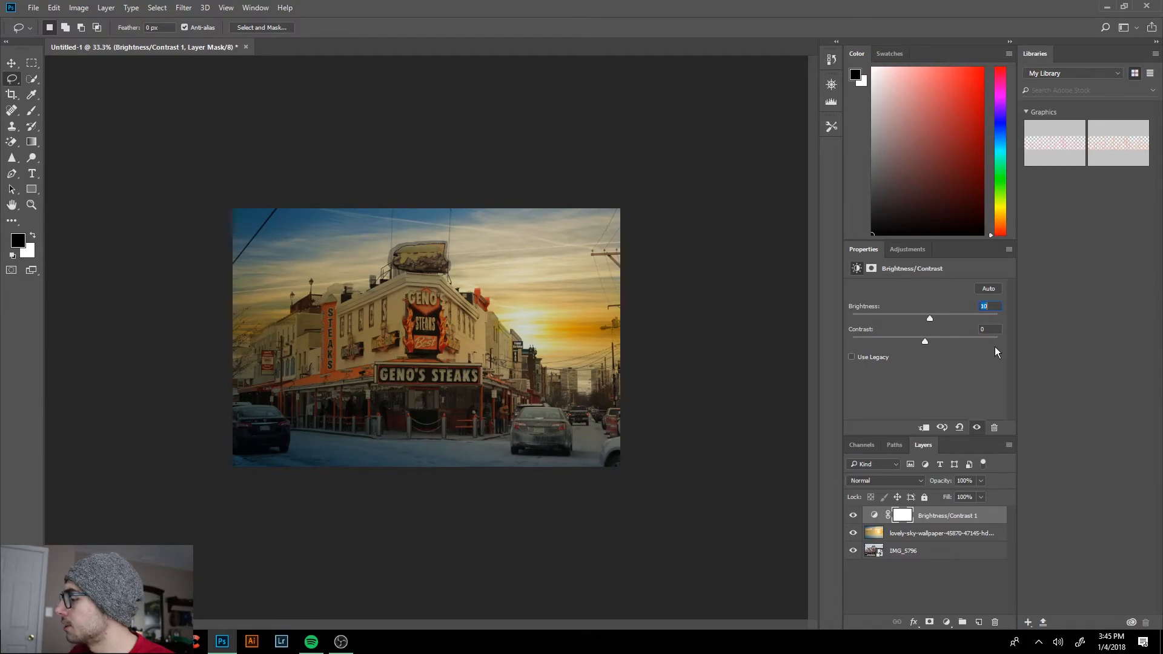
key(Return)
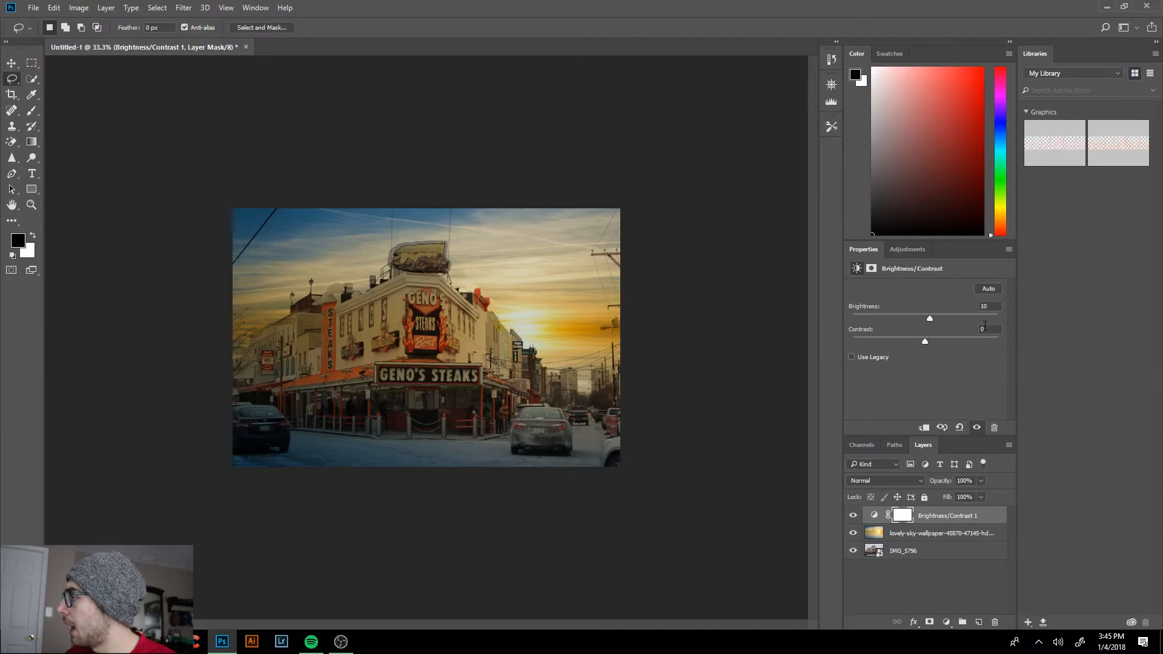
Step: Set the contrast of the Brightness/Contrast adjustment layer to 50
key(Up)
key(Up)
key(Up)
key(Up)
key(Up)
key(Up)
key(Up)
key(Up)
key(Up)
key(Up)
key(Up)
key(Up)
key(Up)
key(Up)
key(Up)
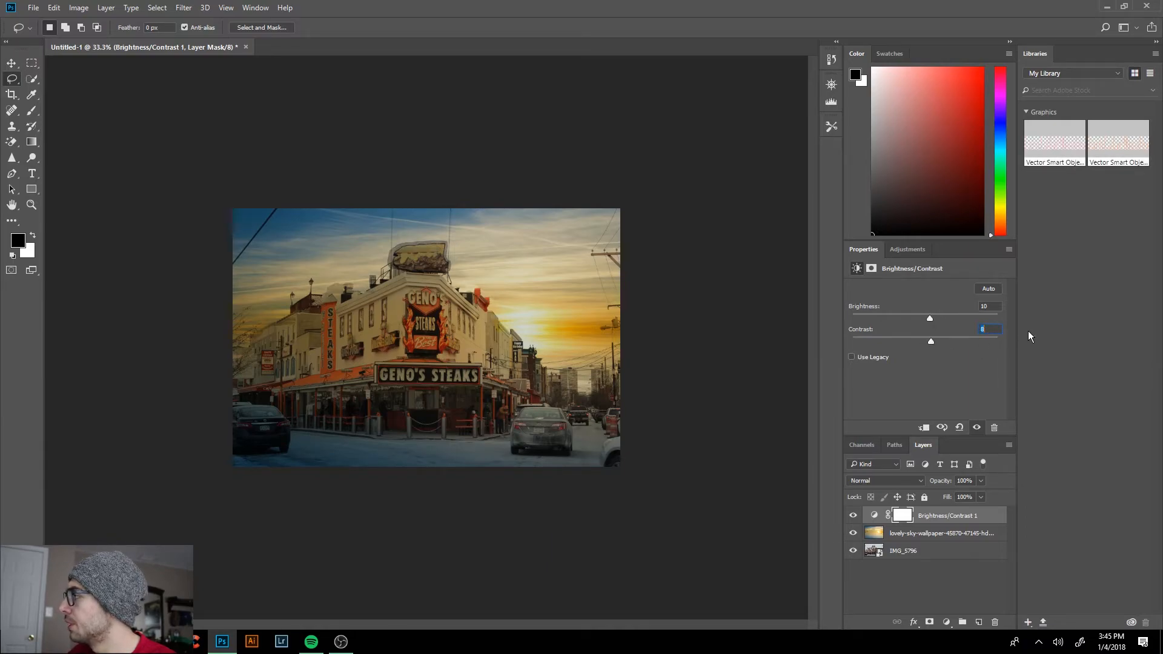
key(Up)
key(Up)
key(Up)
key(Up)
key(Up)
key(Up)
key(Up)
key(Up)
key(Up)
key(Up)
key(Up)
key(Up)
key(Up)
key(Up)
key(Up)
key(Up)
key(Up)
key(Up)
key(Up)
key(Up)
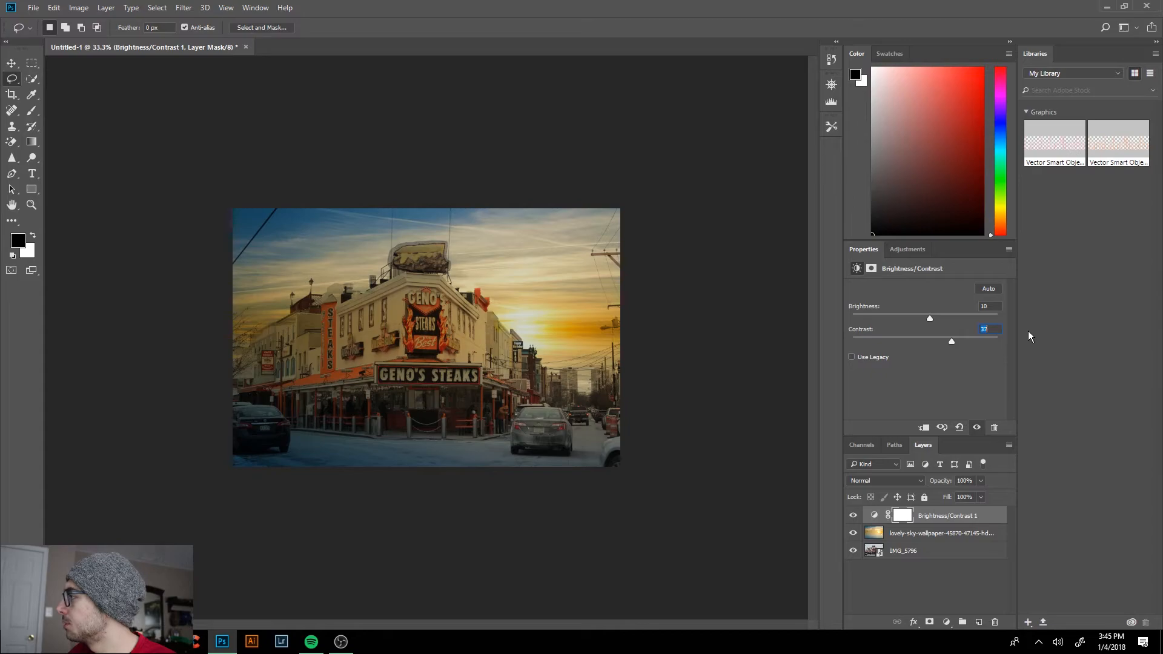
key(Up)
key(Up)
key(Up)
key(Up)
key(Up)
key(Up)
key(Up)
key(Up)
key(Up)
key(Up)
key(Up)
key(Up)
key(Up)
key(Up)
key(Up)
key(Up)
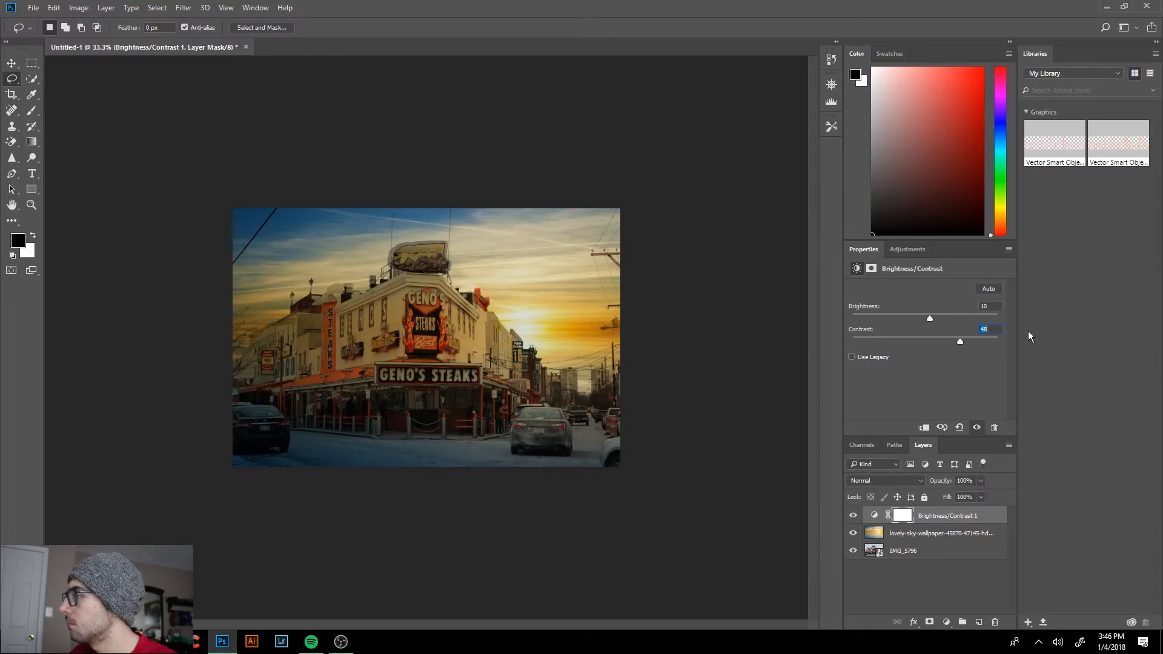
key(Down)
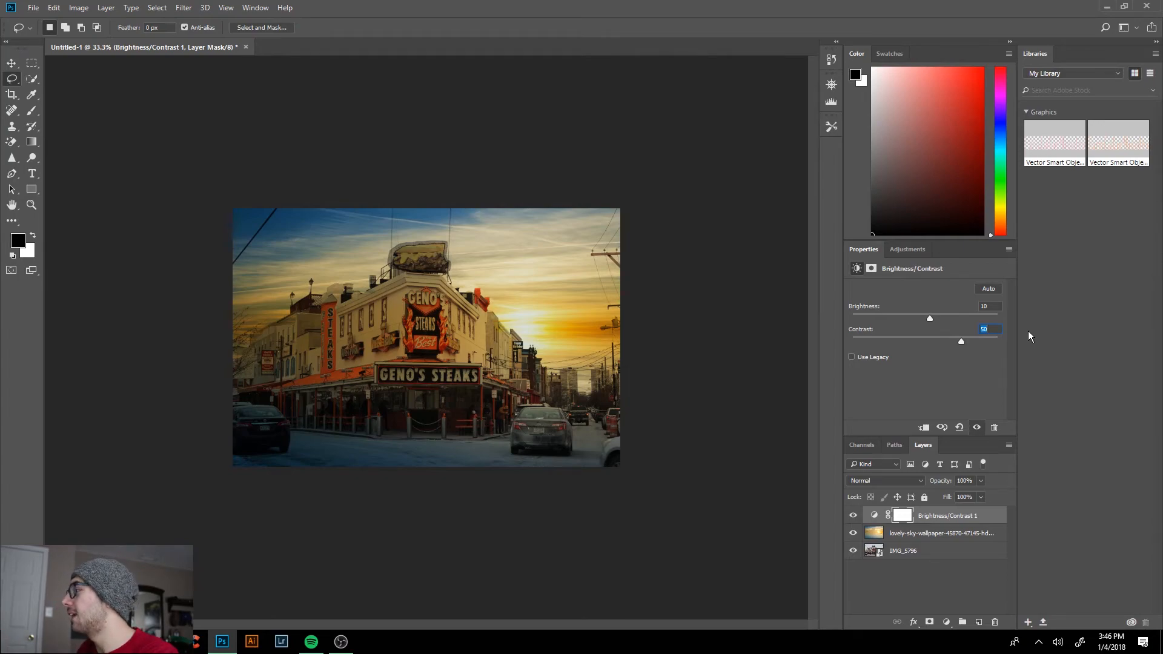
key(Return)
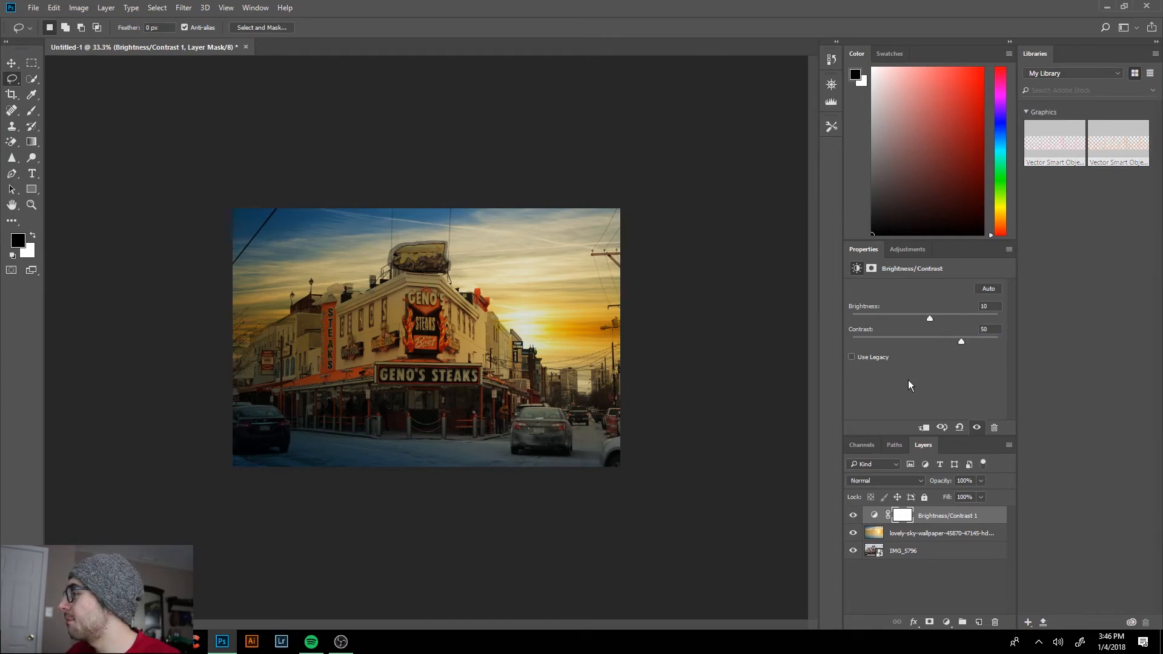